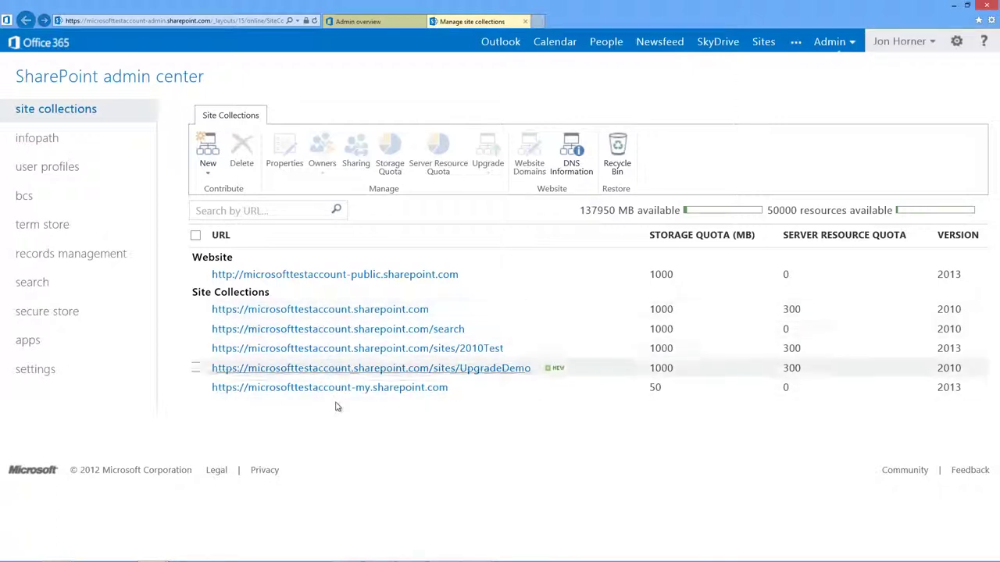
# Open the Sites page in a new browser tab and go to the promoted Team Site
pyautogui.rightClick(761, 45)
pyautogui.click(790, 61)
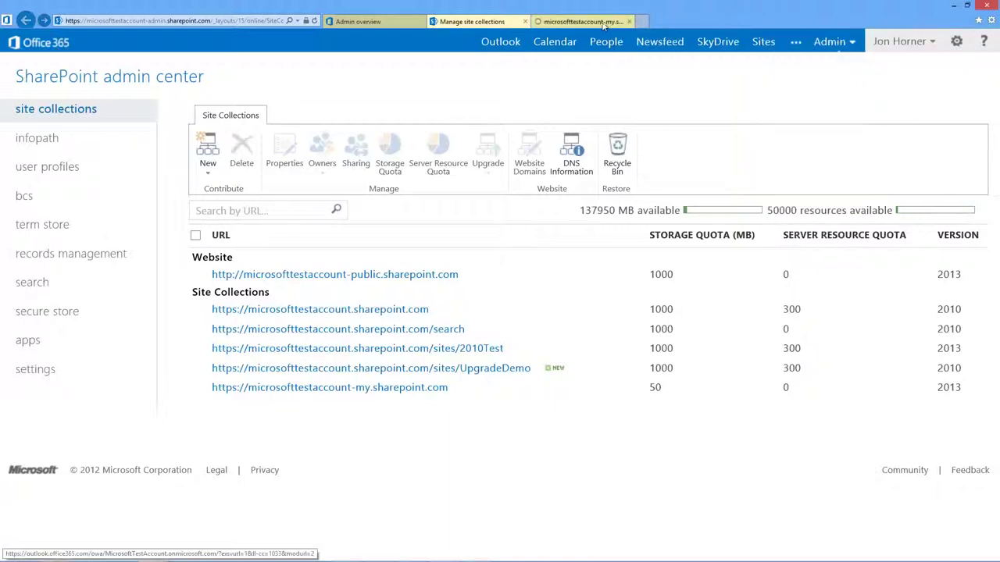
pyautogui.click(602, 23)
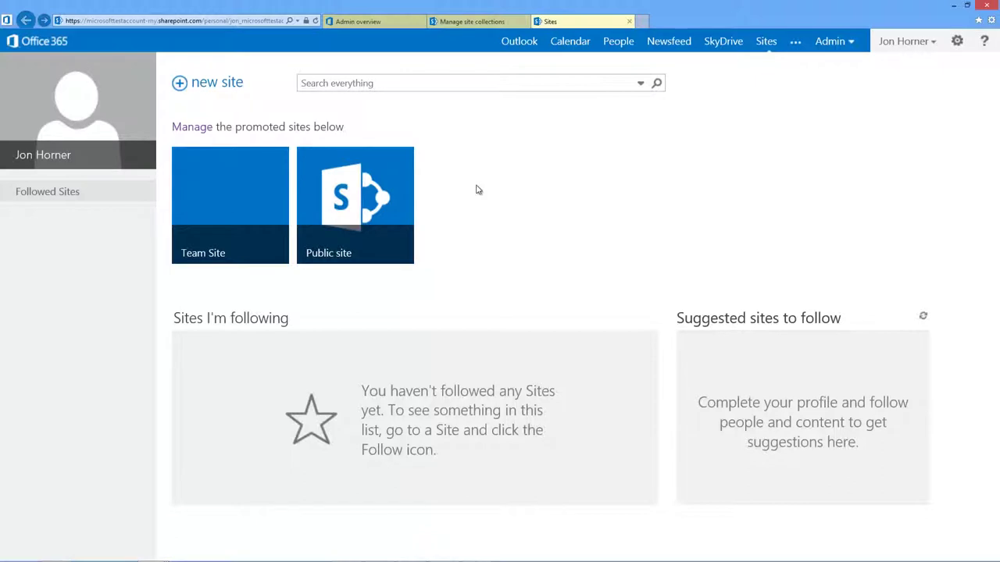
pyautogui.click(237, 183)
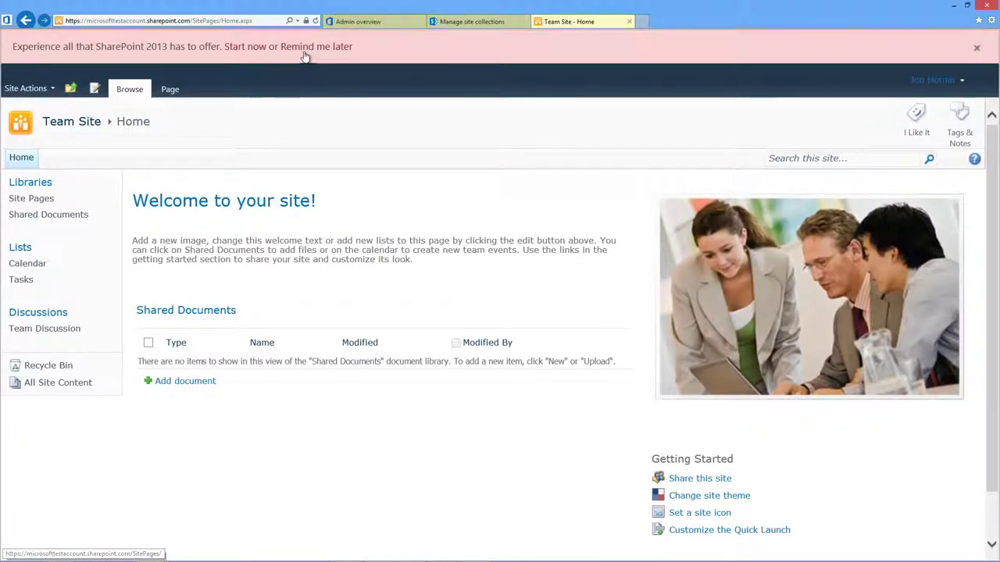
# Open Outlook from the SharePoint admin center in a new tab and read the "Upgrade evaluation requested" and "Upgrade evaluation created" messages
pyautogui.click(460, 22)
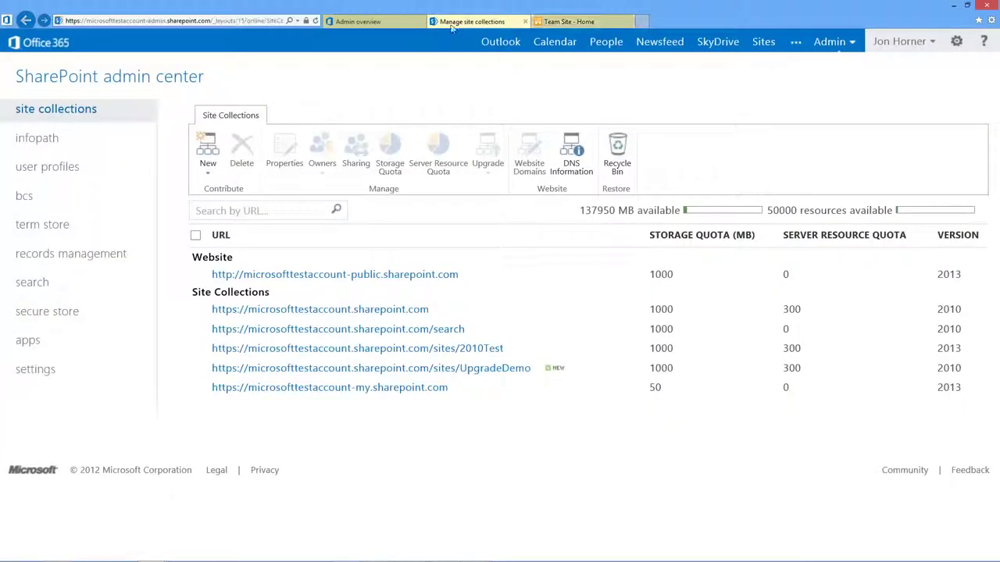
pyautogui.rightClick(496, 42)
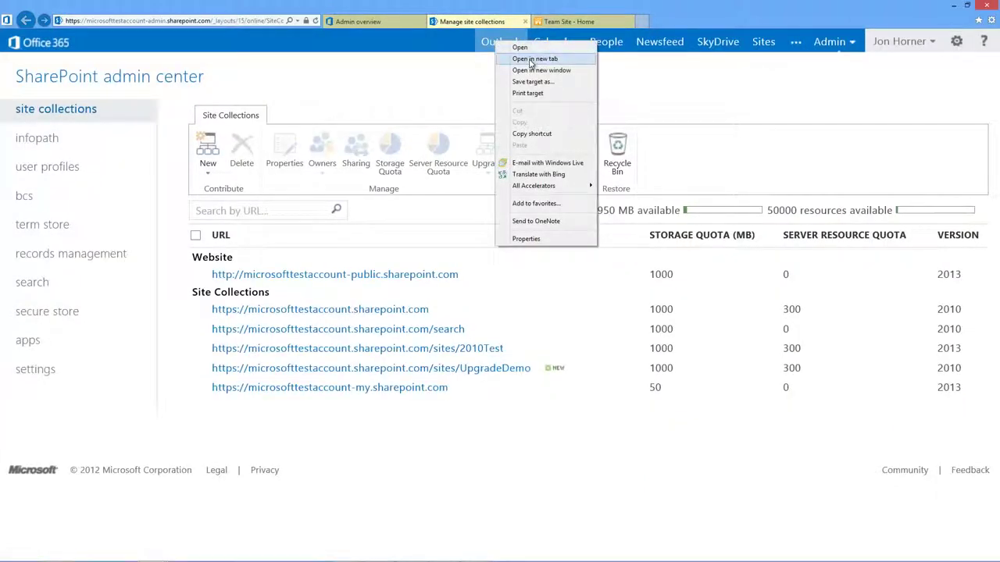
pyautogui.click(535, 59)
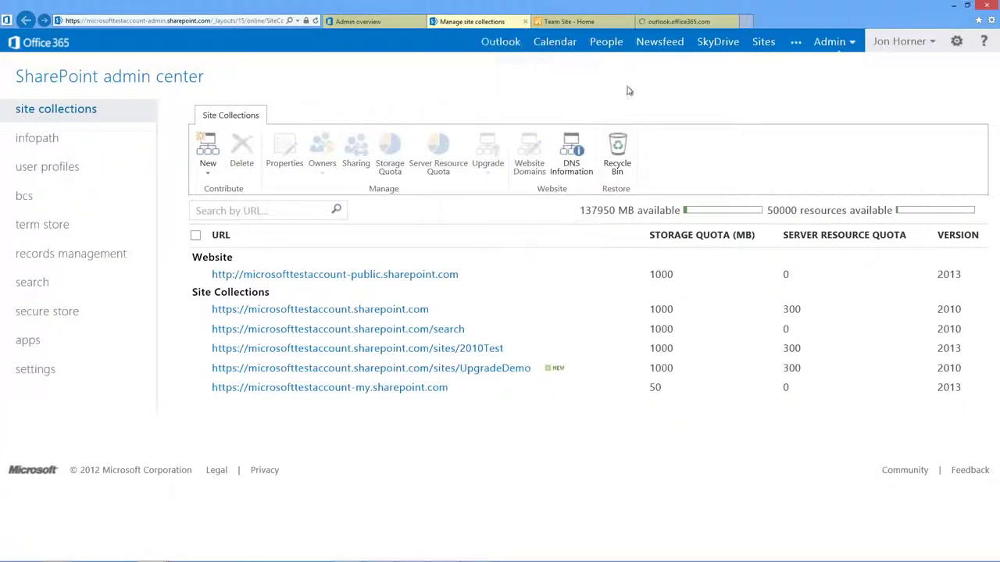
pyautogui.click(669, 22)
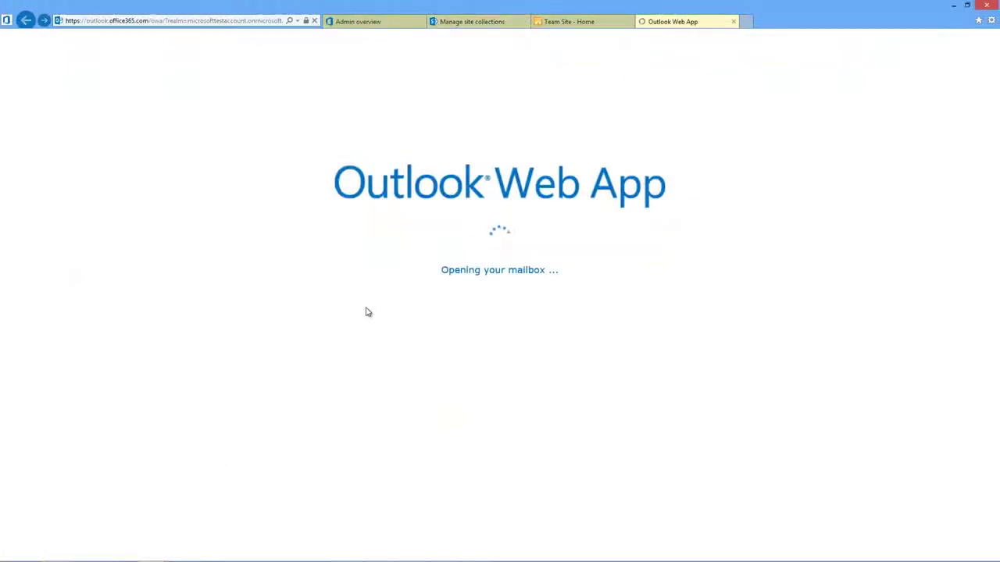
pyautogui.click(276, 311)
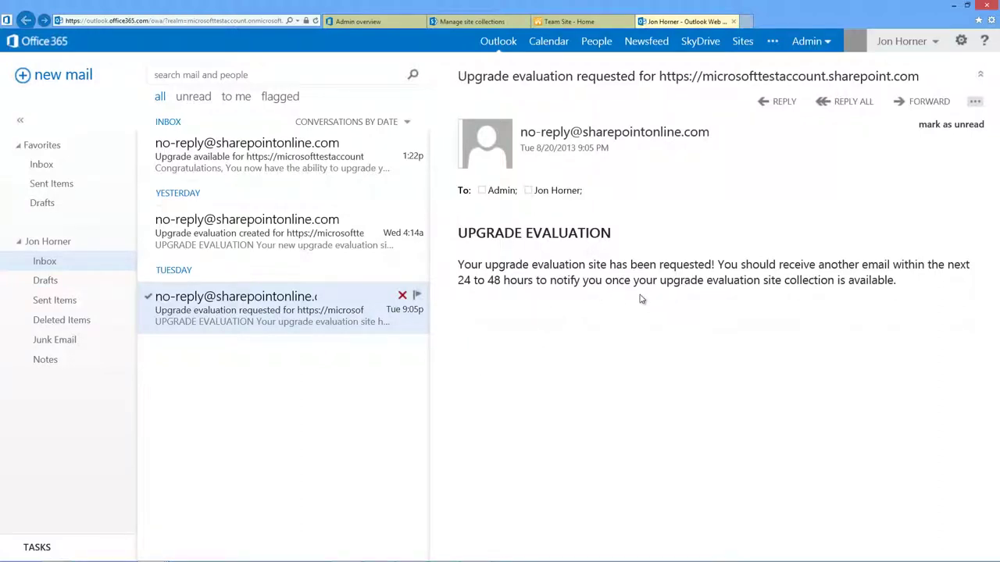
pyautogui.click(251, 239)
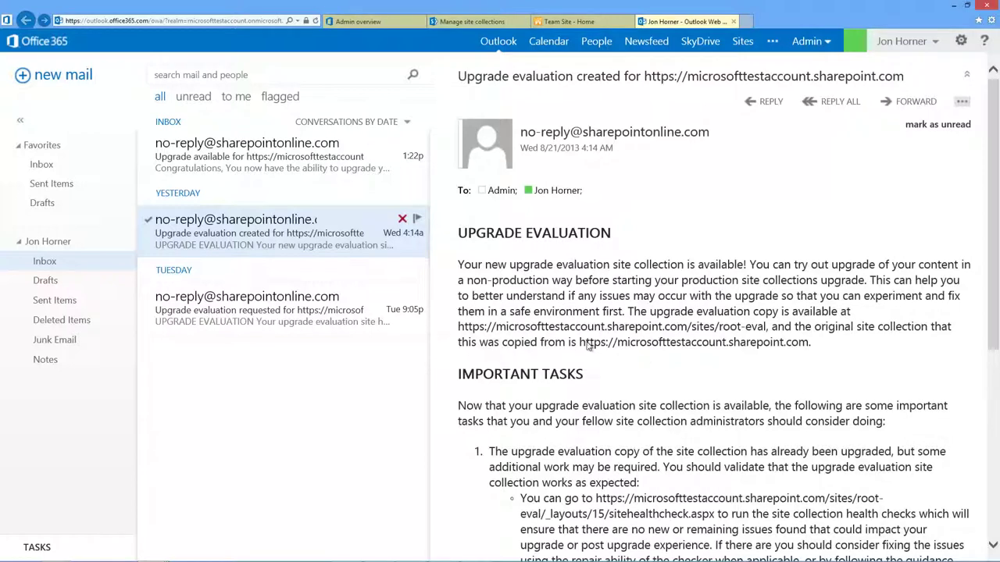
# Copy the evaluation site address ending in /sites/root-eval from the message and open that site in a new tab
pyautogui.moveTo(590, 346); pyautogui.dragTo(801, 354)
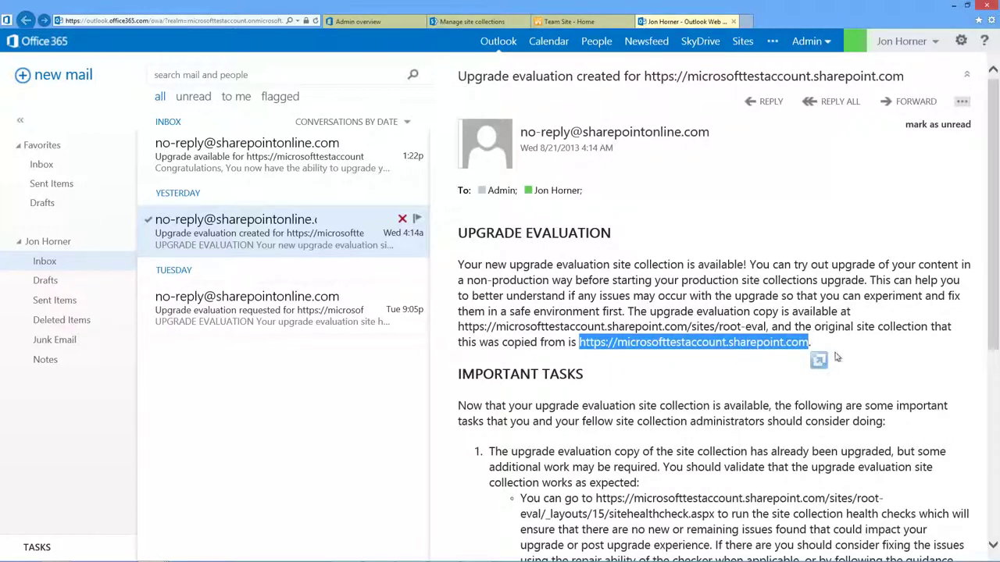
pyautogui.click(507, 331)
pyautogui.moveTo(457, 327); pyautogui.dragTo(769, 338)
pyautogui.rightClick(752, 330)
pyautogui.click(774, 349)
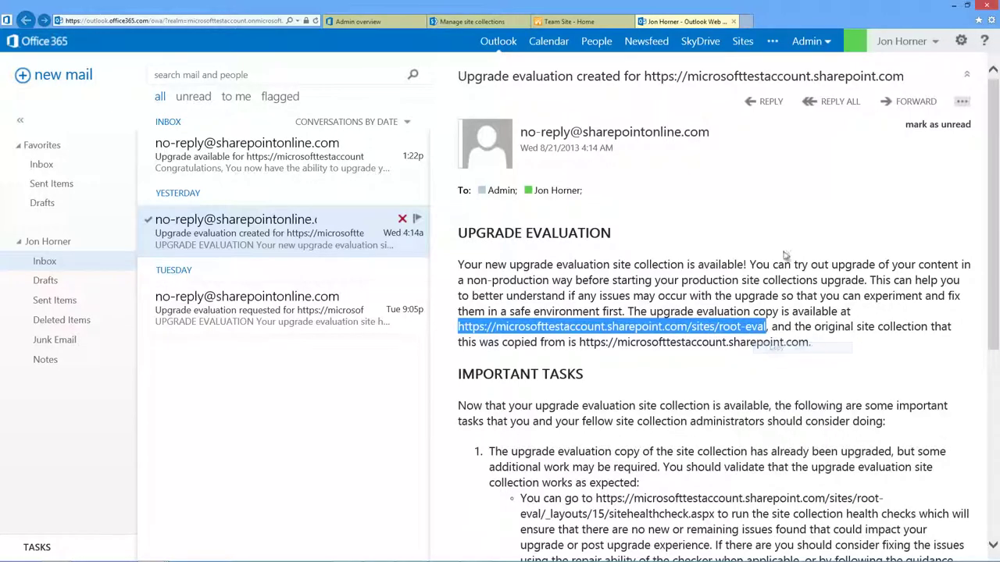
pyautogui.click(748, 21)
pyautogui.rightClick(227, 20)
pyautogui.click(248, 61)
pyautogui.click(310, 20)
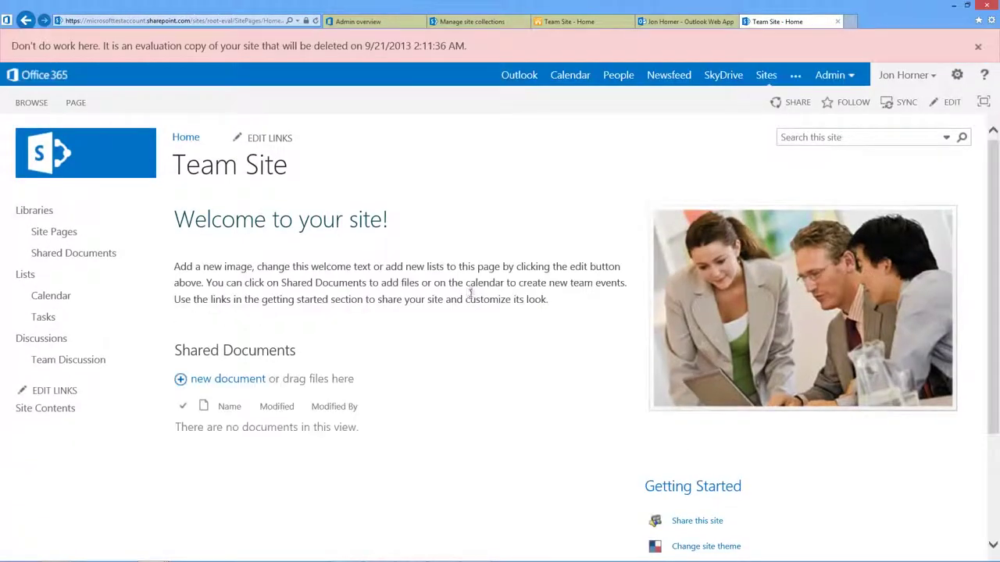
# Compare the original Team Site home page with its root-eval evaluation copy
pyautogui.click(569, 21)
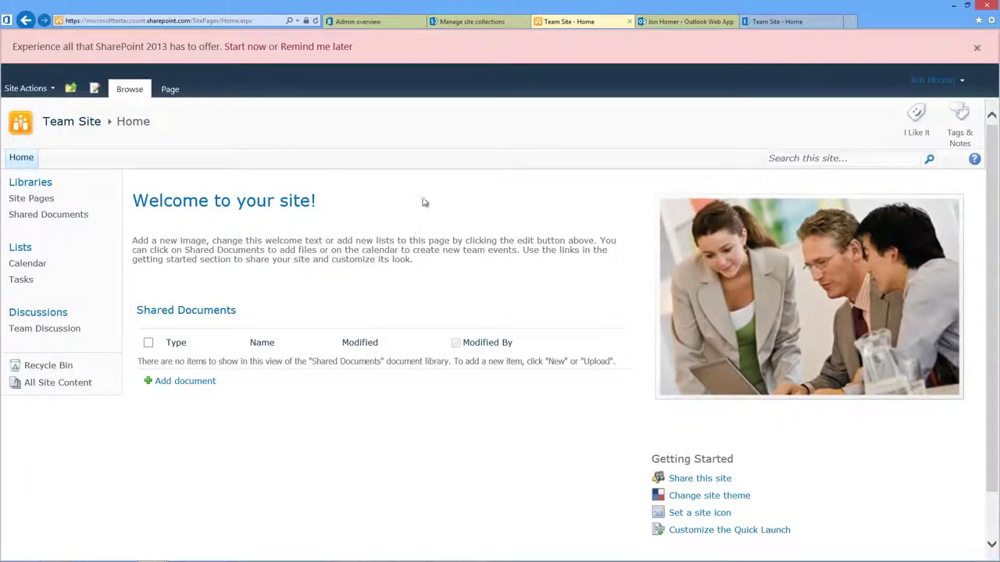
pyautogui.click(765, 23)
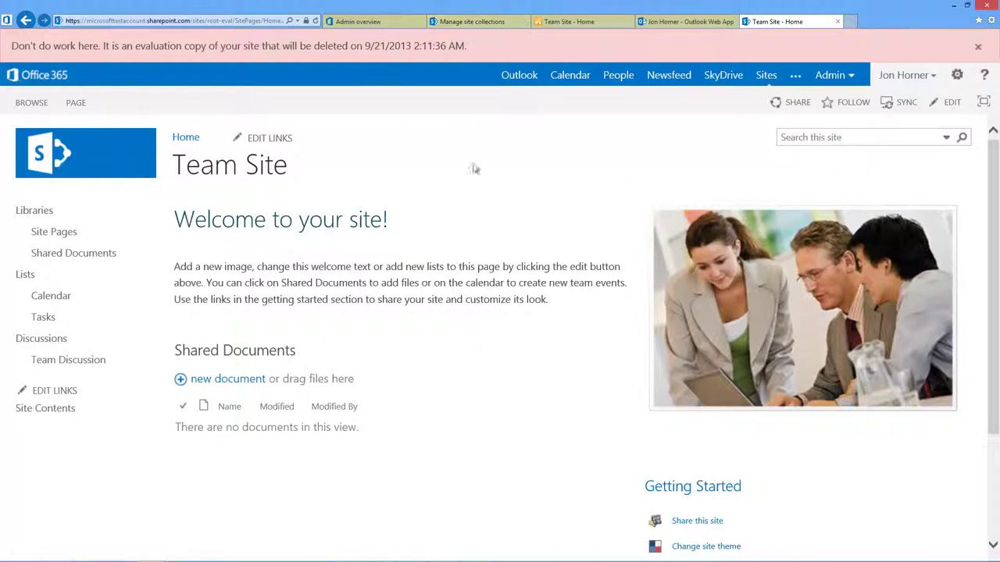
pyautogui.click(586, 23)
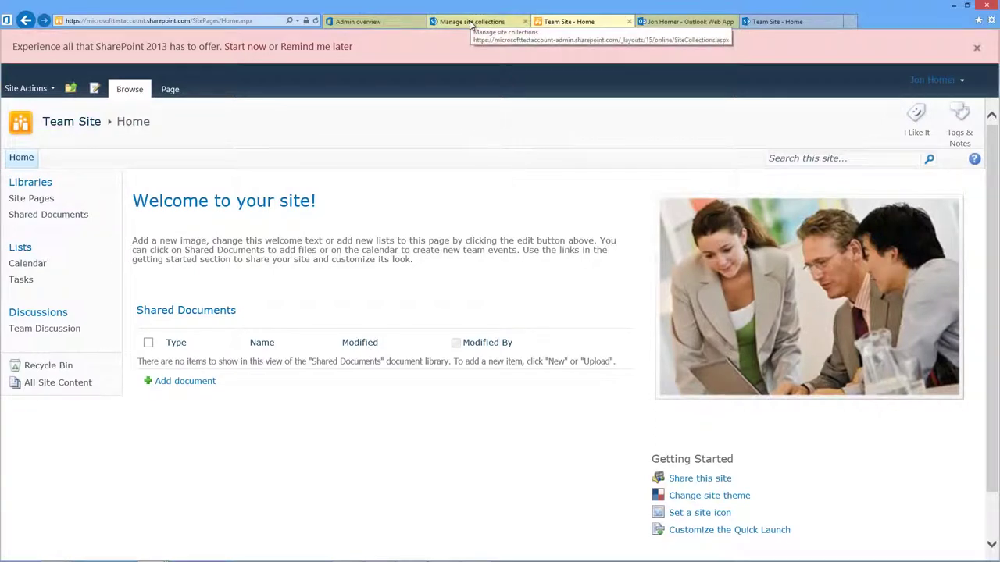
# Open the SharePoint admin center settings and examine the Global Experience Version Settings
pyautogui.click(473, 23)
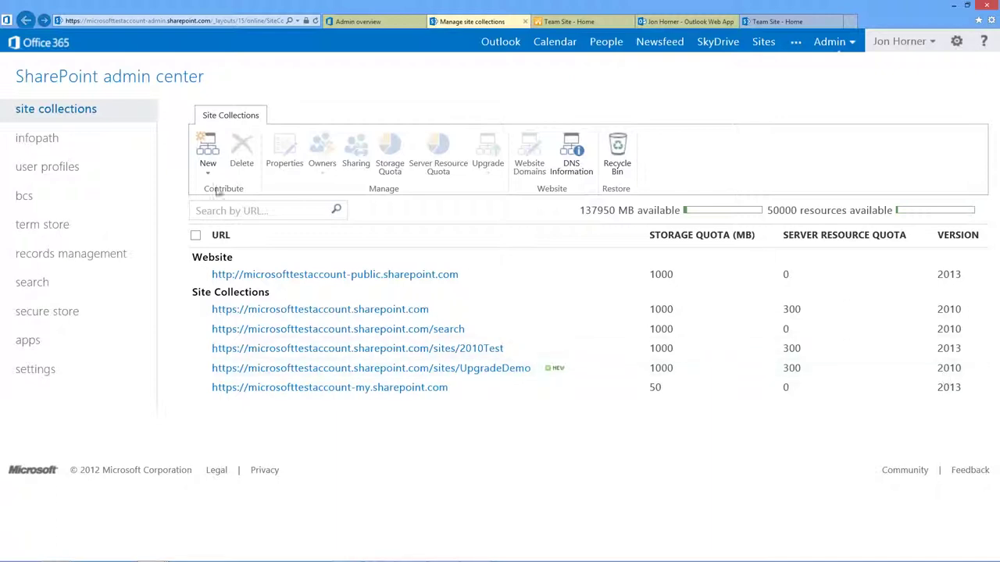
pyautogui.click(31, 375)
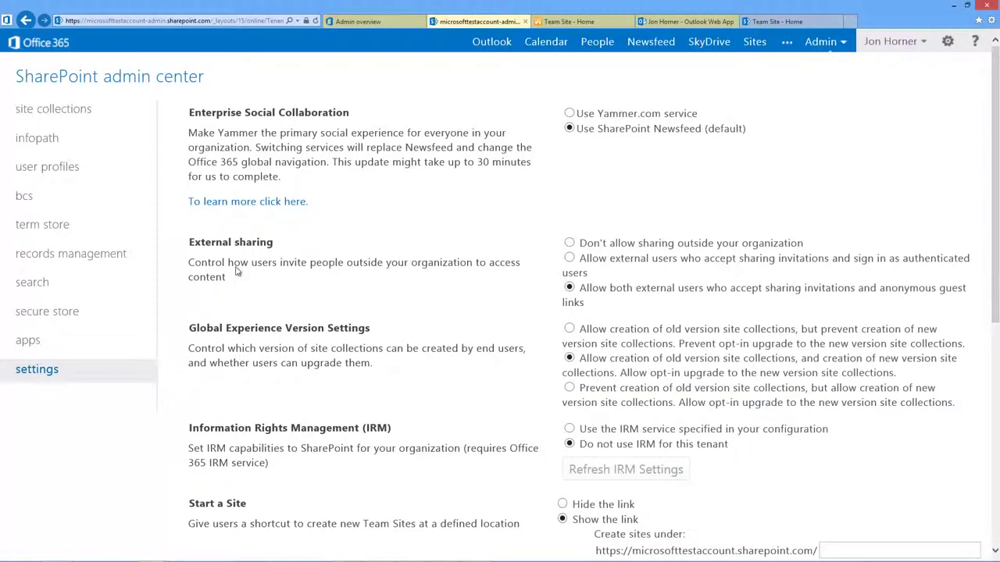
pyautogui.scroll(-1, 239, 356)
pyautogui.scroll(-2, 290, 424)
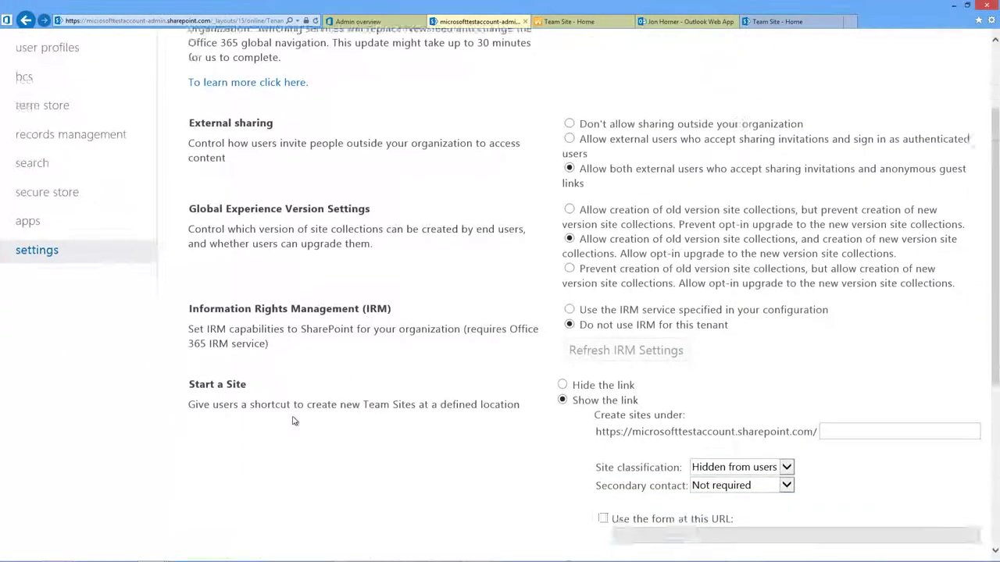
pyautogui.scroll(-3, 222, 371)
pyautogui.scroll(4, 247, 404)
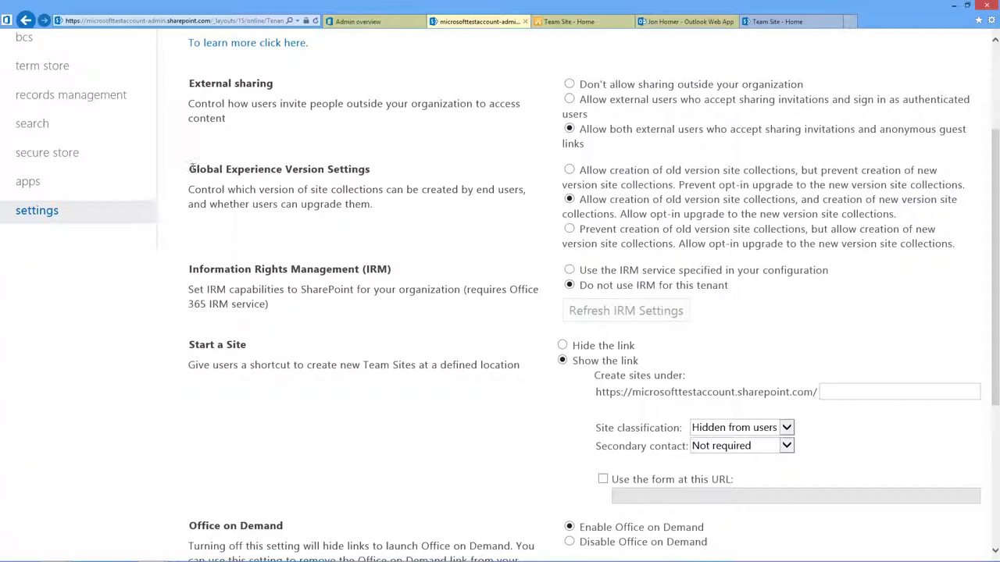
pyautogui.moveTo(198, 166); pyautogui.dragTo(350, 175)
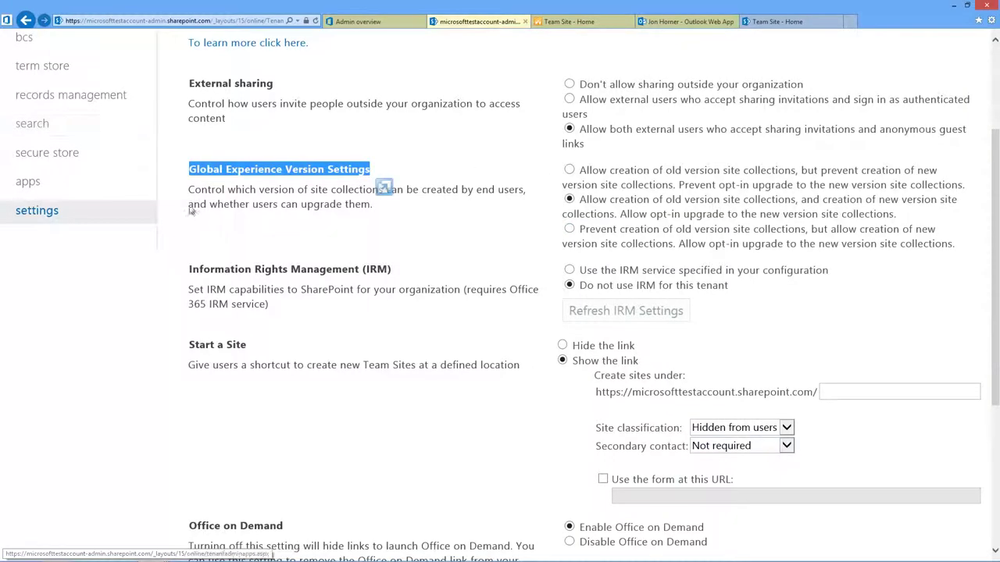
# Review the UpgradeDemo site collection's upgrade settings, including the Allow Upgrade choices, and close them without saving
pyautogui.scroll(2, 79, 155)
pyautogui.click(37, 111)
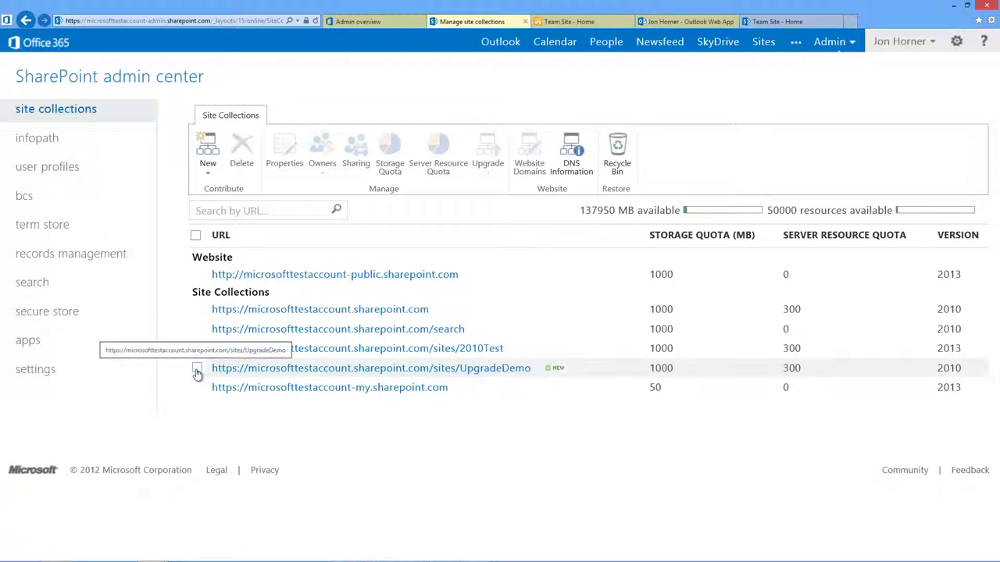
pyautogui.click(197, 372)
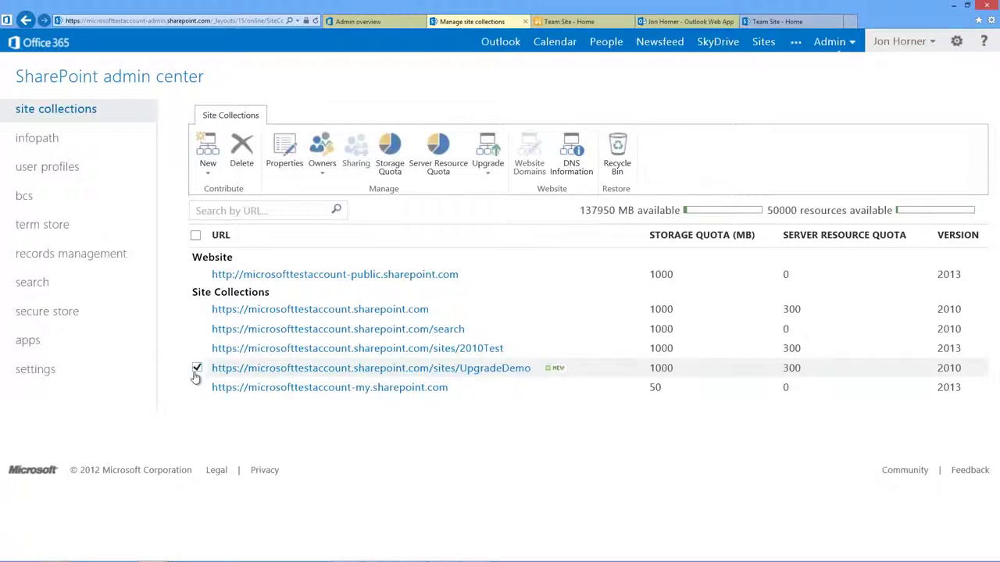
pyautogui.click(489, 175)
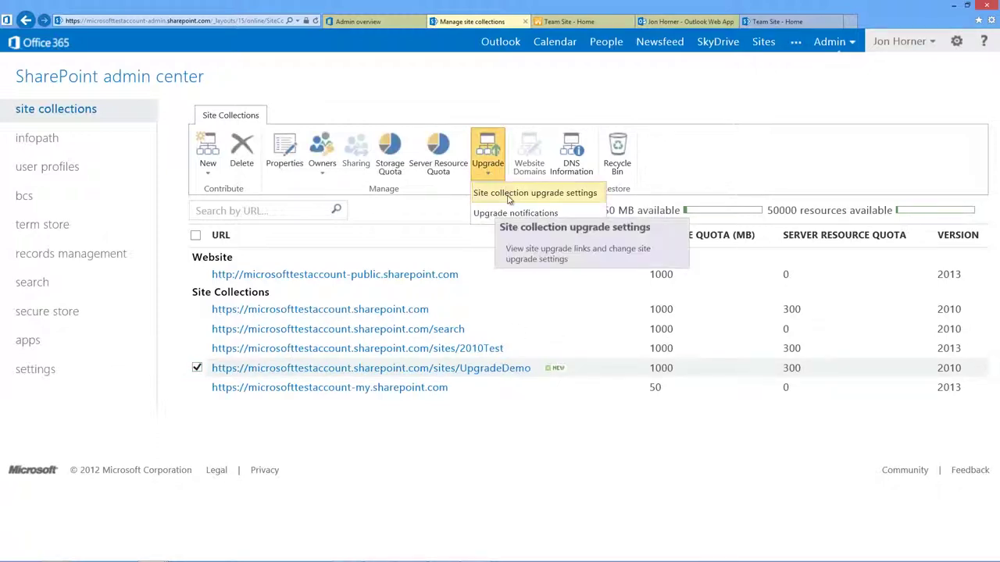
pyautogui.click(508, 195)
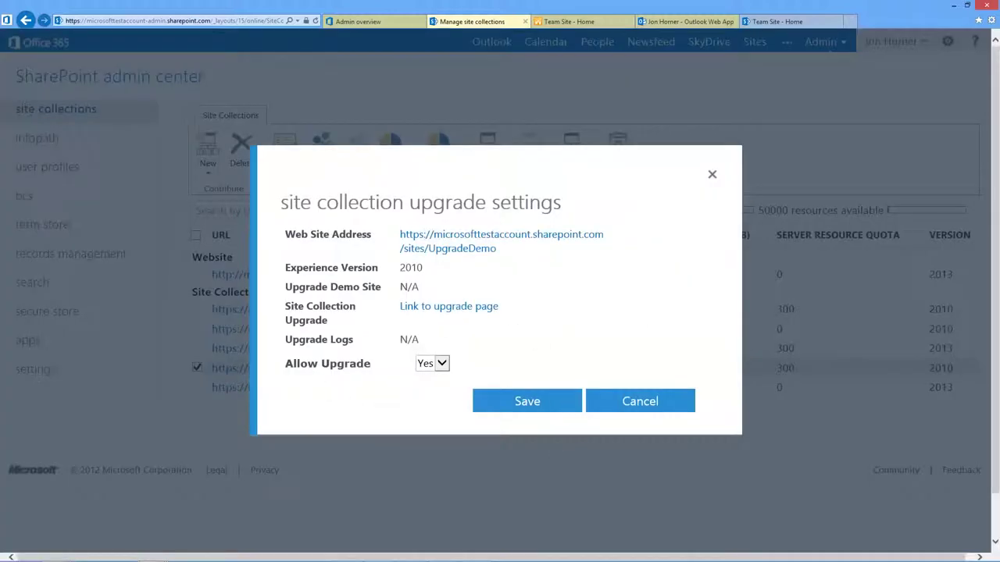
pyautogui.click(442, 364)
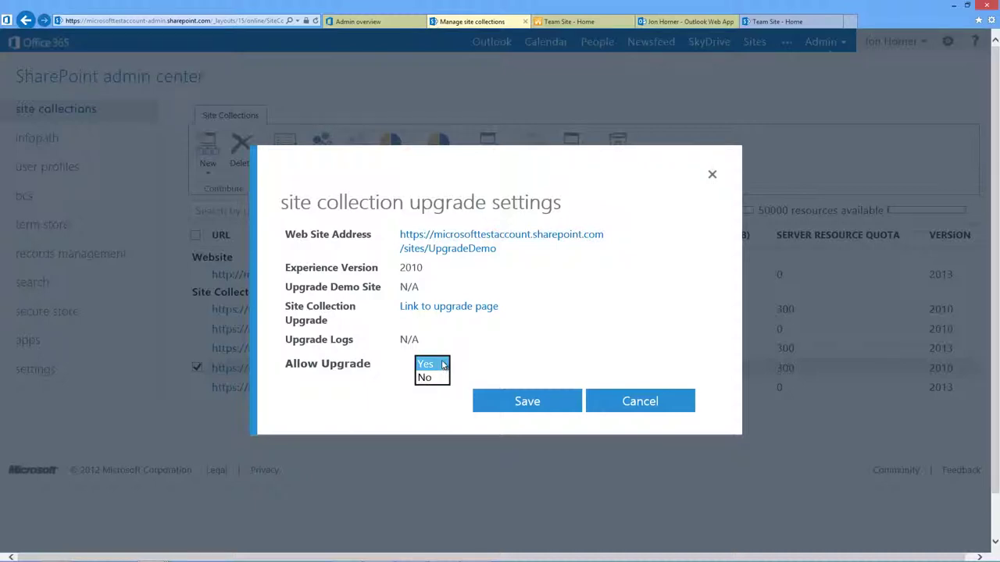
pyautogui.click(433, 378)
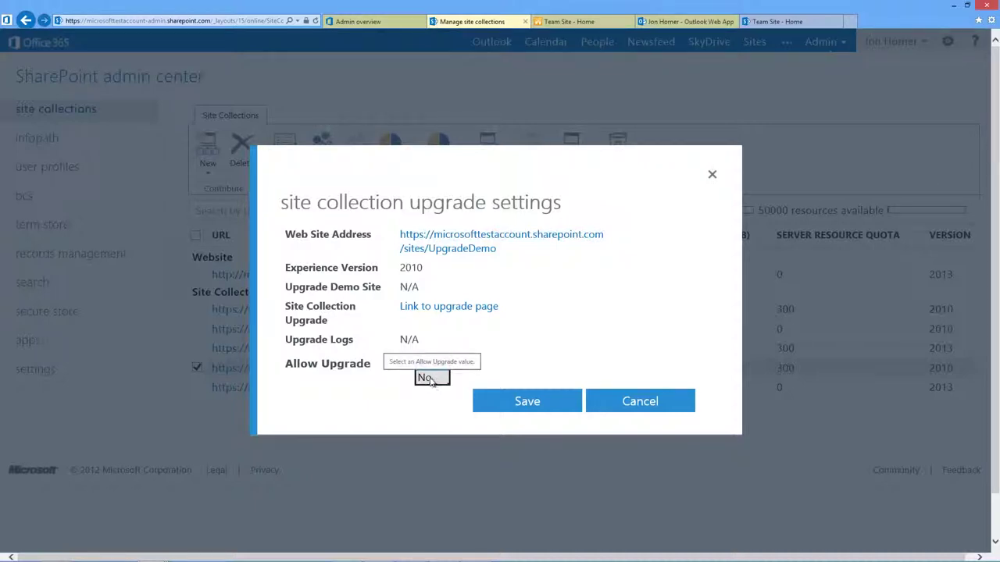
pyautogui.click(432, 379)
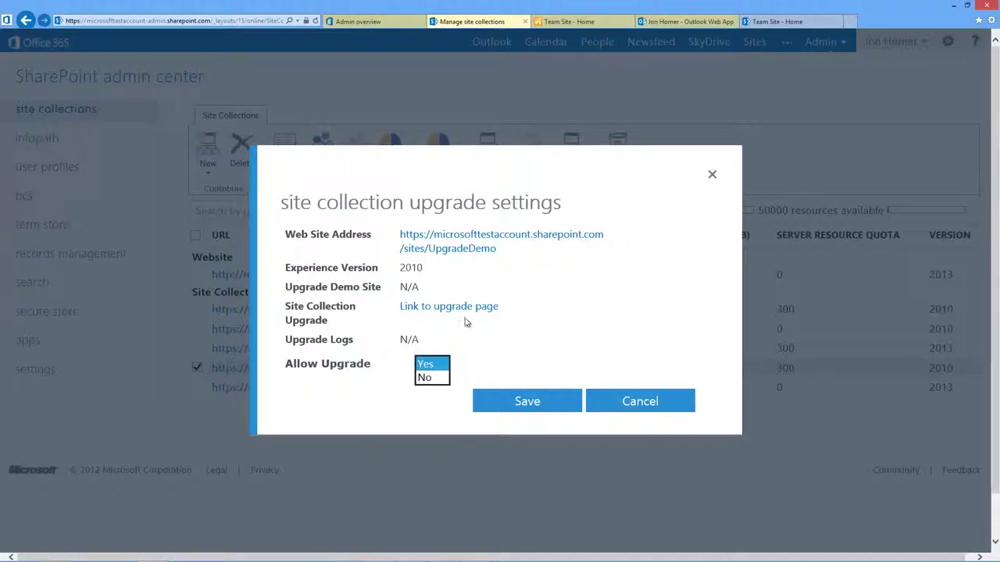
pyautogui.click(529, 346)
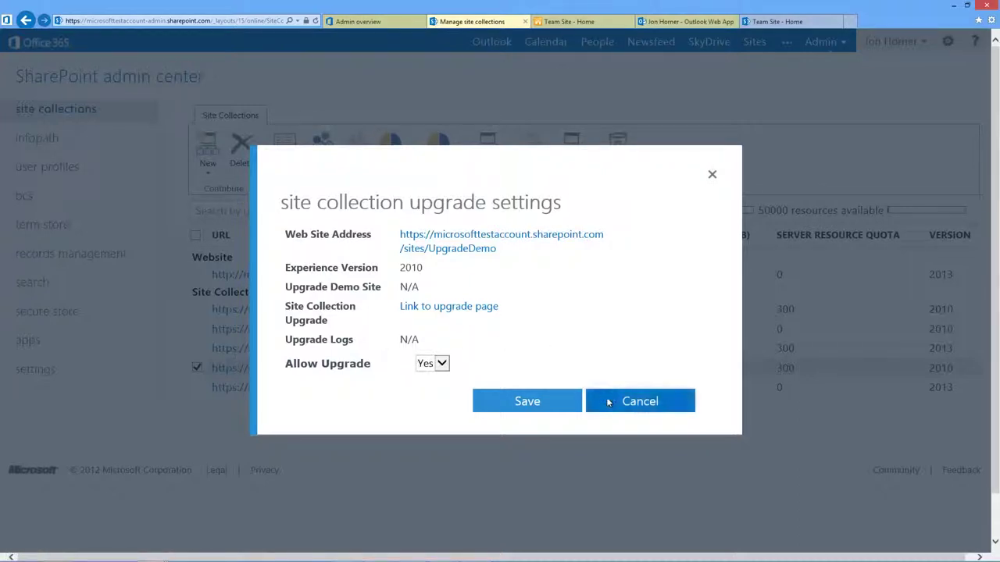
pyautogui.click(609, 402)
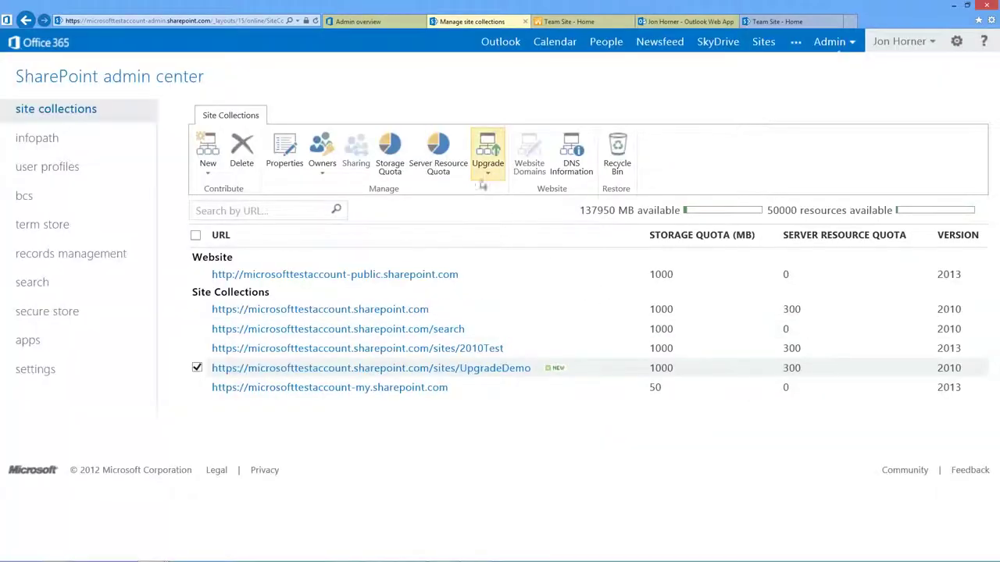
# Review the Allow Upgrade choices in the search site collection's upgrade settings and close them without saving
pyautogui.click(197, 329)
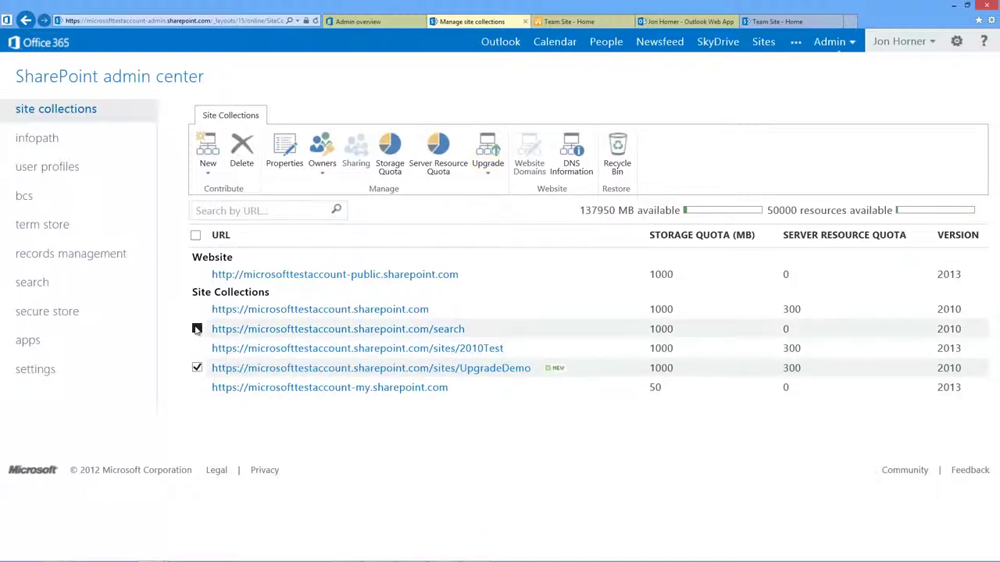
pyautogui.click(197, 367)
pyautogui.click(492, 178)
pyautogui.click(500, 193)
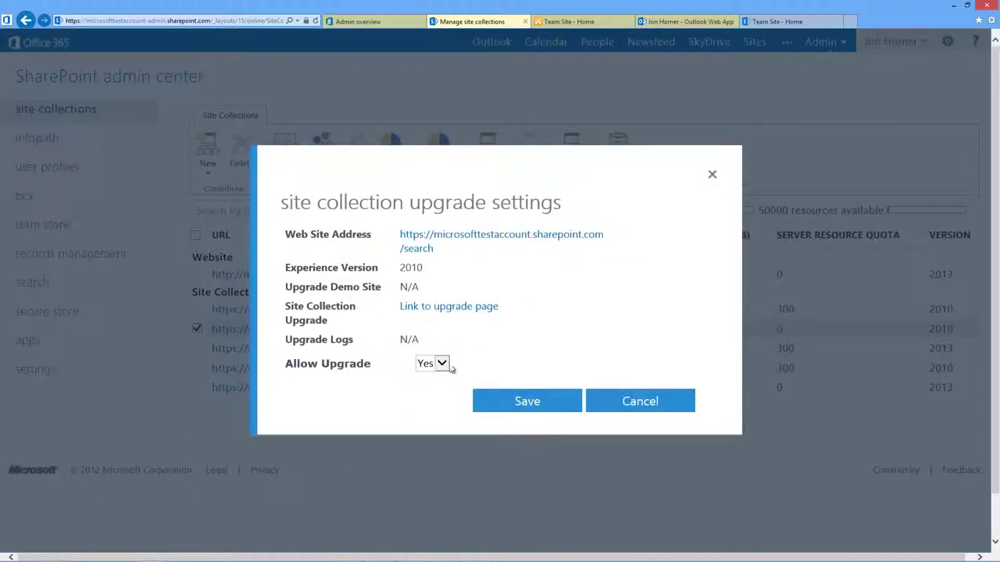
pyautogui.click(439, 366)
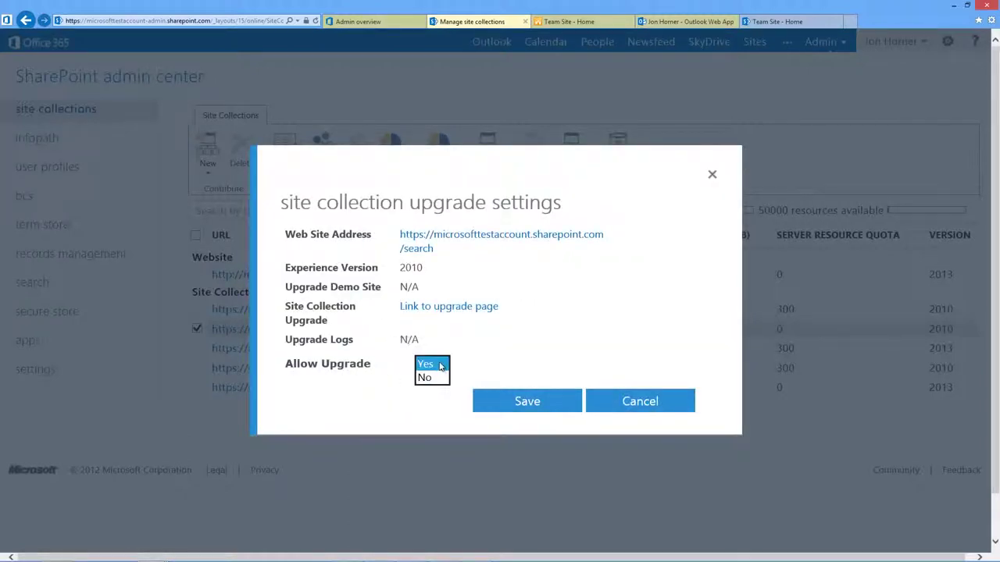
pyautogui.click(482, 329)
pyautogui.click(599, 406)
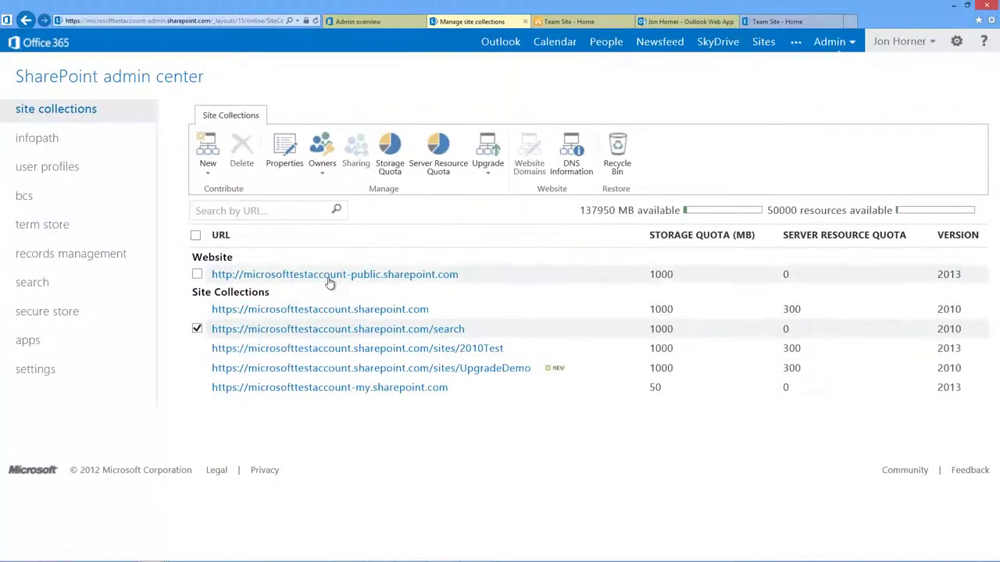
# Send site upgrade notifications to the administrators of the UpgradeDemo site collection only
pyautogui.click(197, 329)
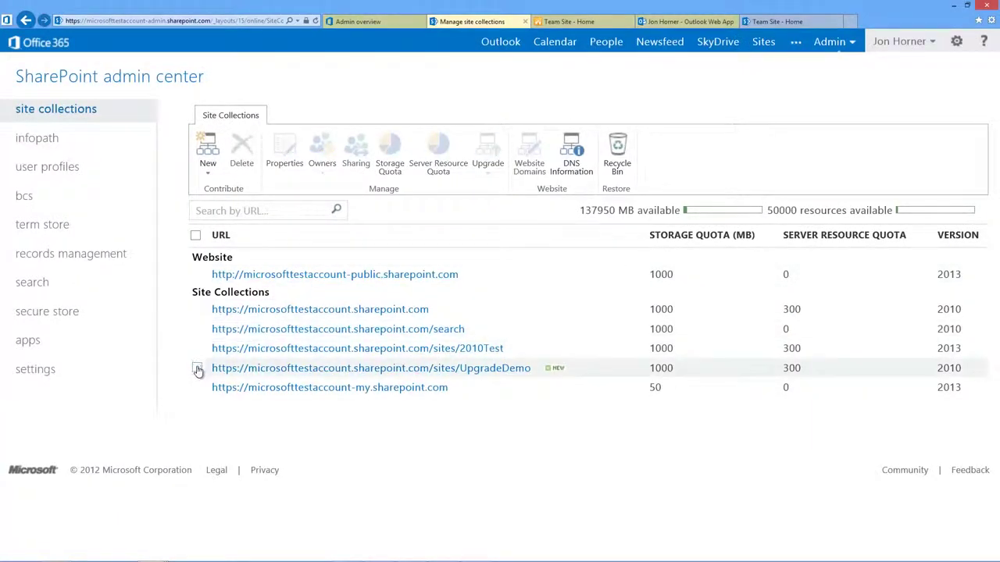
pyautogui.click(197, 369)
pyautogui.click(489, 168)
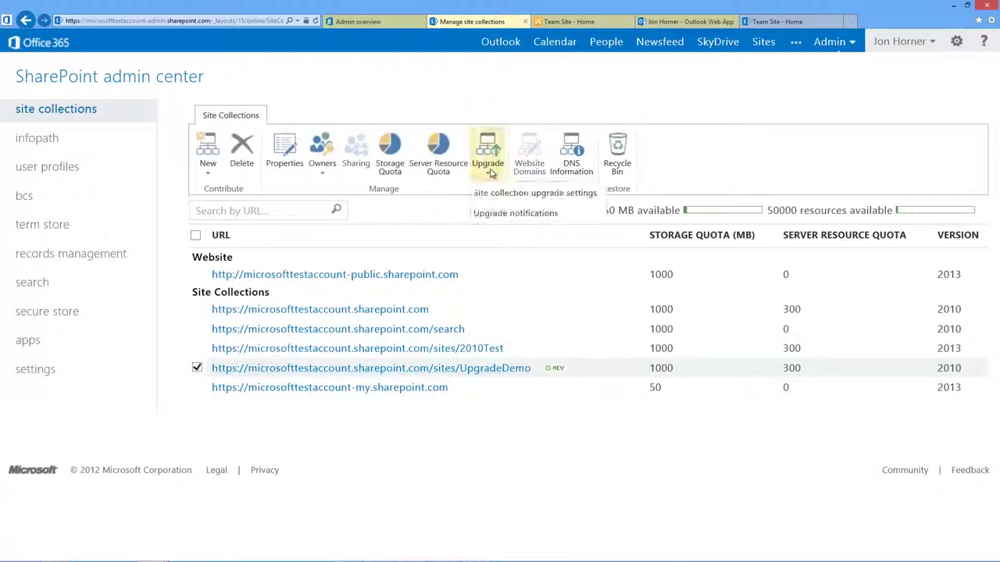
pyautogui.click(502, 214)
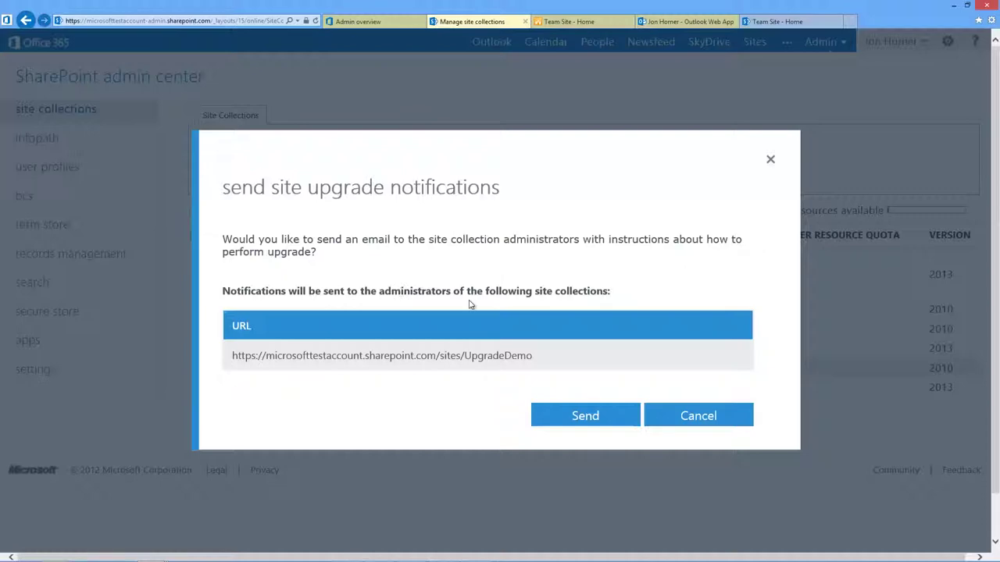
pyautogui.click(590, 417)
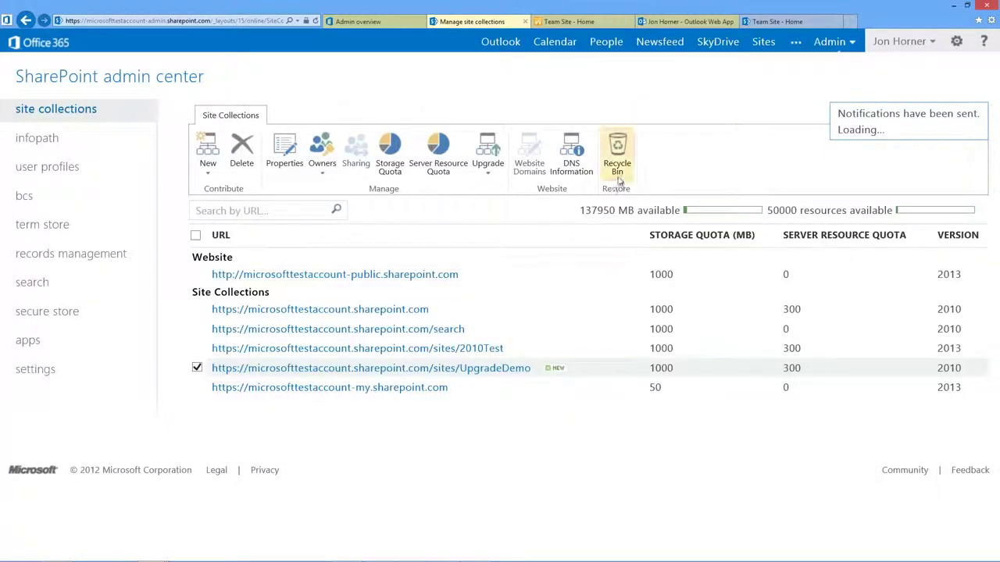
# Switch to Outlook Web App and read the upgrade-available email for the UpgradeDemo site collection through its three upgrade options
pyautogui.click(647, 23)
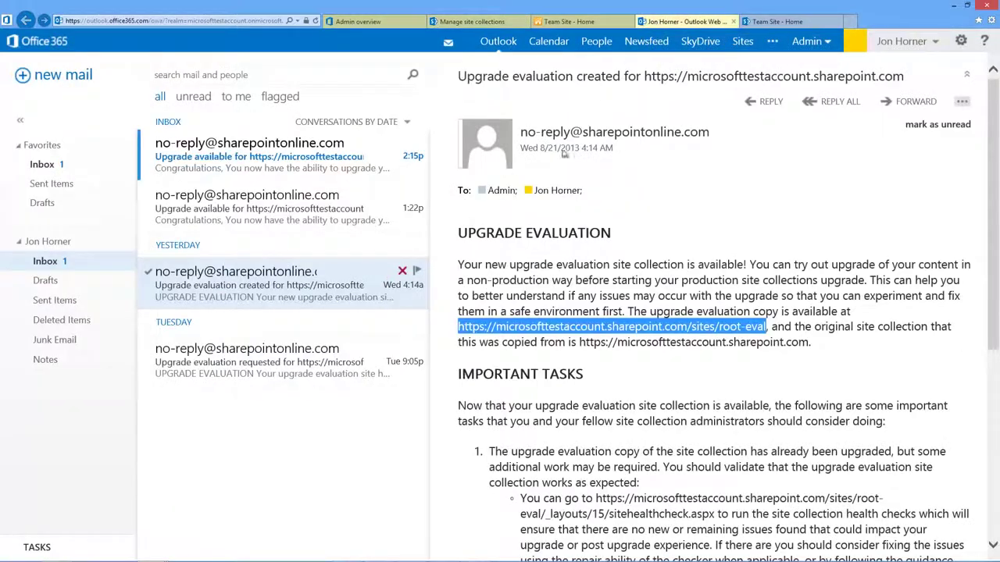
pyautogui.click(223, 161)
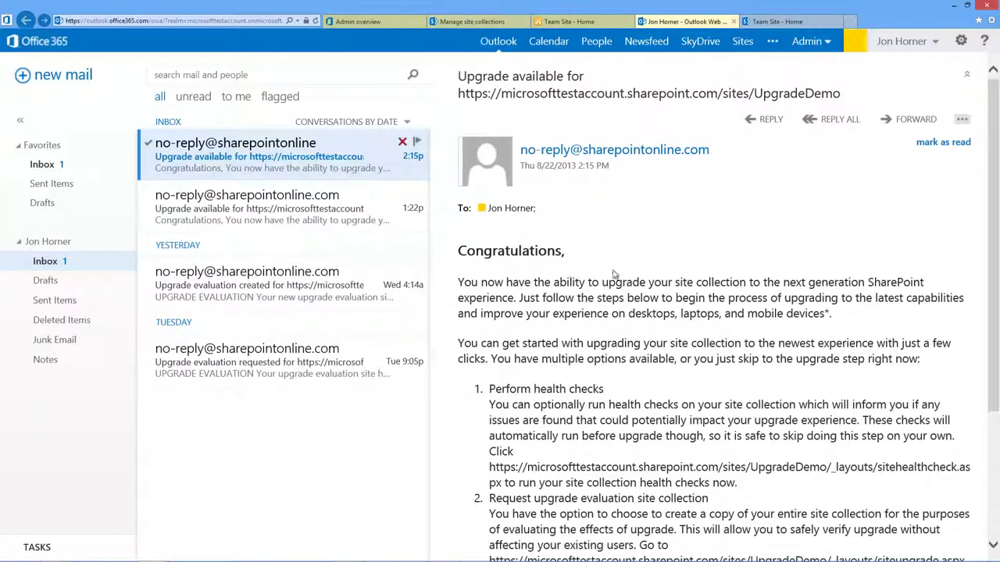
pyautogui.scroll(-1, 613, 275)
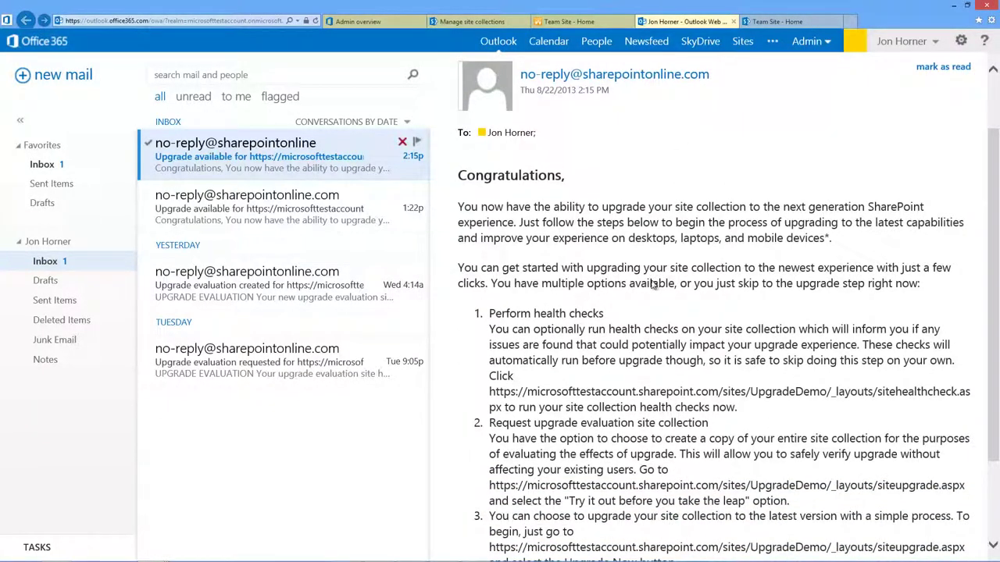
pyautogui.scroll(-2, 652, 286)
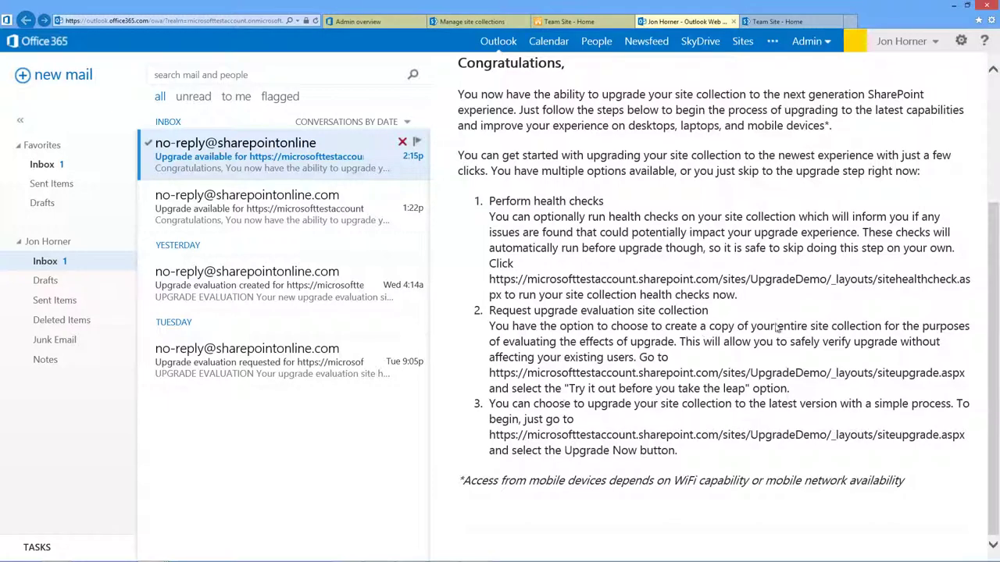
# Open the UpgradeDemo site from its properties in the SharePoint admin center and go to its Site Collection Upgrade page
pyautogui.click(465, 22)
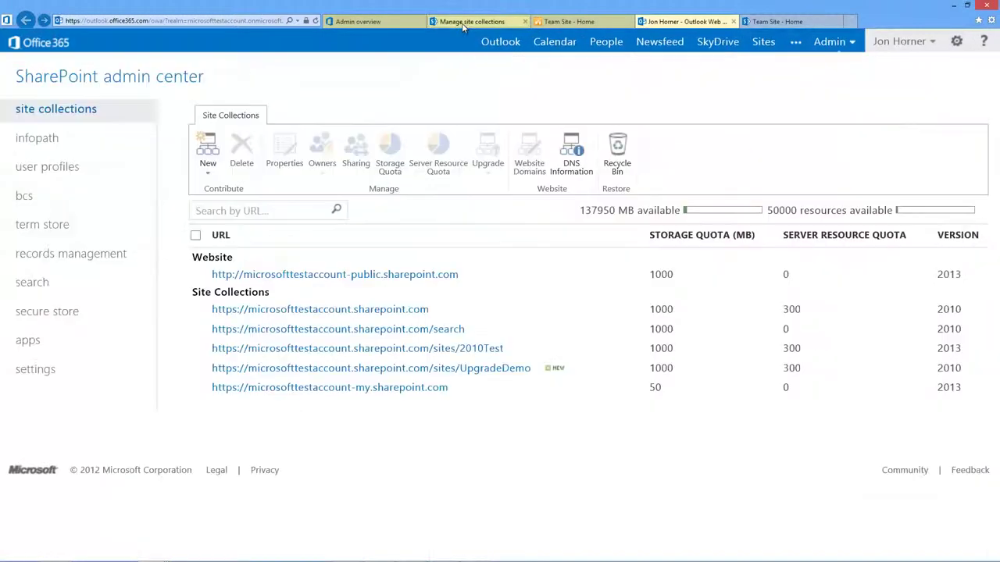
pyautogui.click(361, 369)
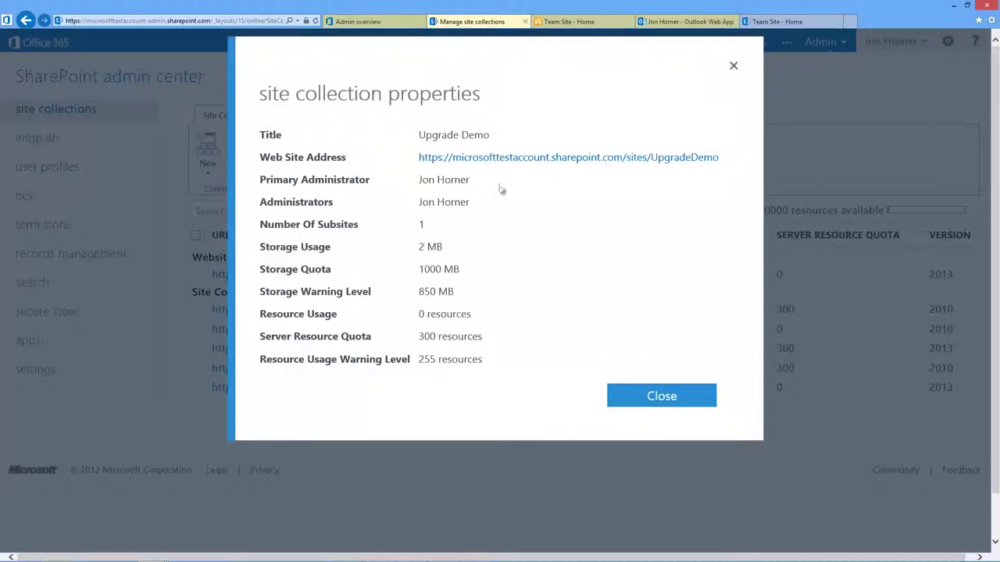
pyautogui.click(517, 159)
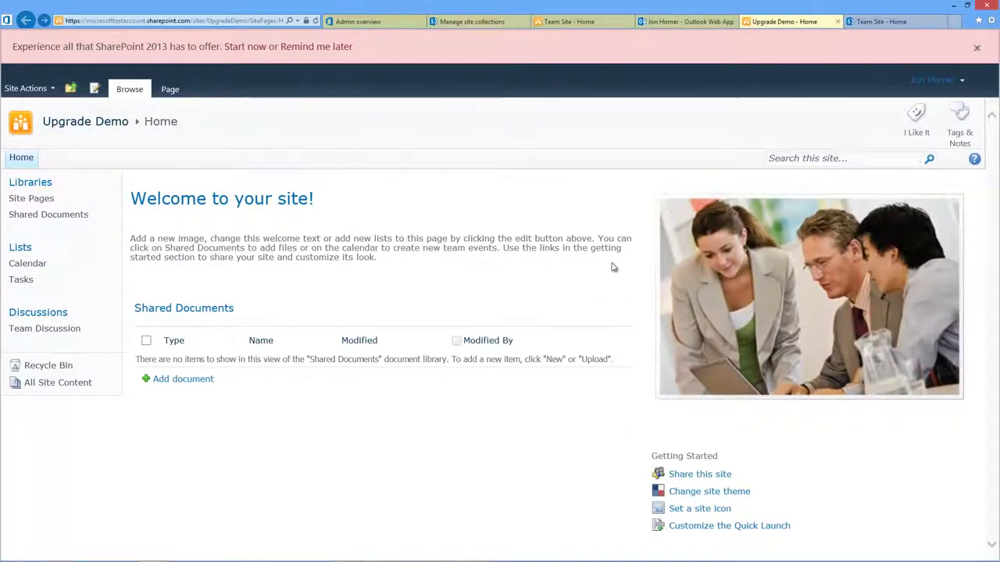
pyautogui.click(239, 46)
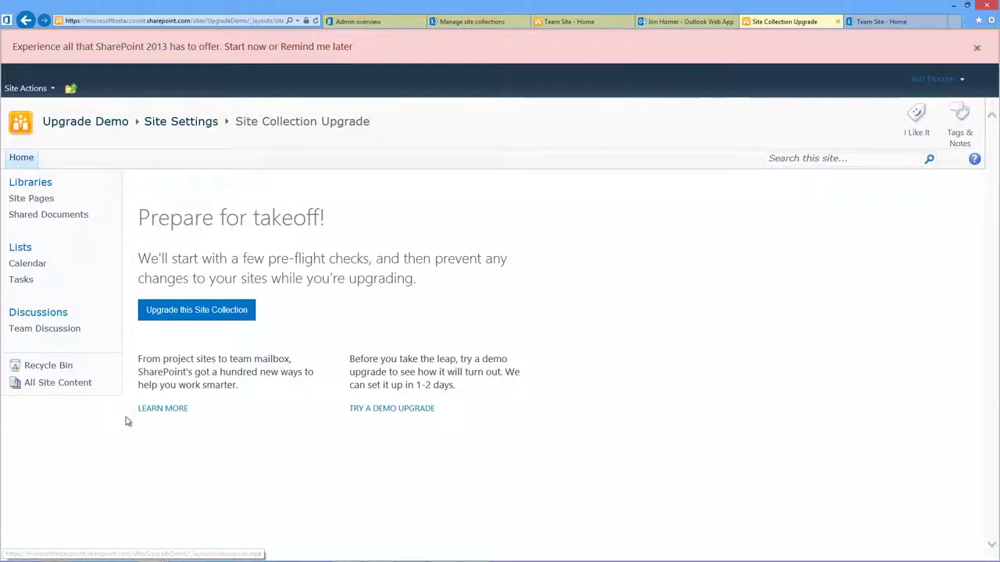
# Look through the help categories and topics linked from the upgrade page's Learn More, and return to the upgrade page
pyautogui.click(157, 410)
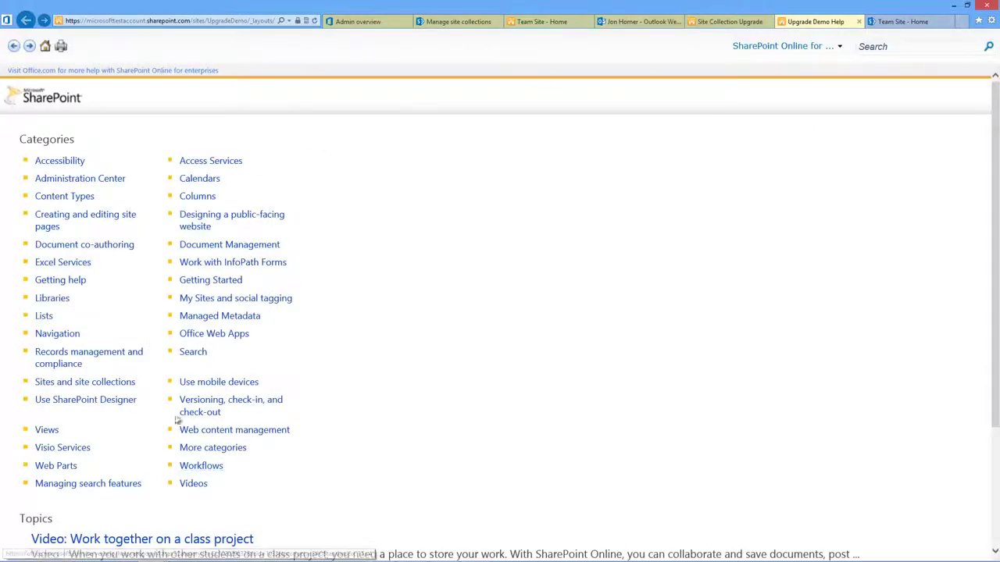
pyautogui.scroll(-3, 495, 283)
pyautogui.scroll(3, 495, 284)
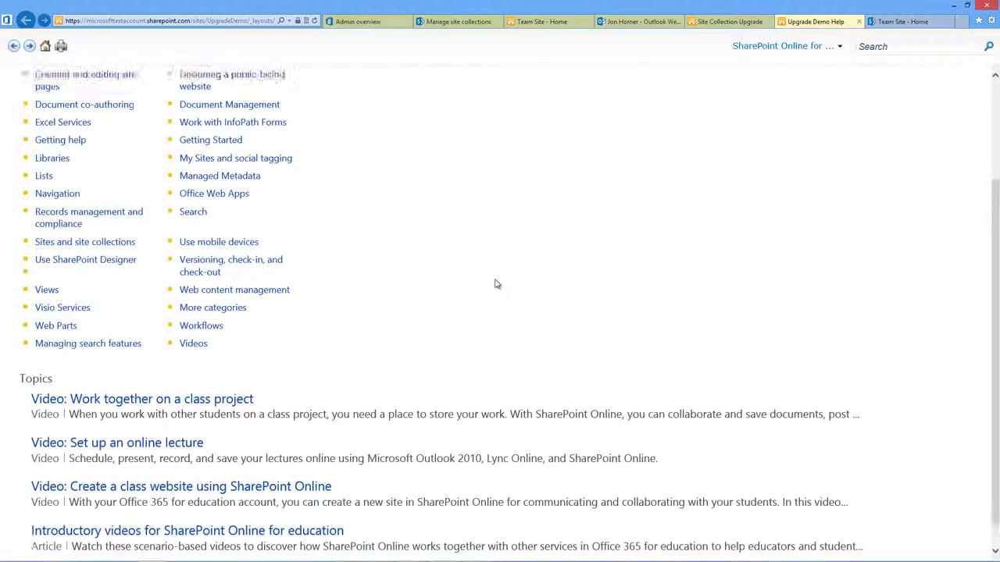
pyautogui.click(712, 26)
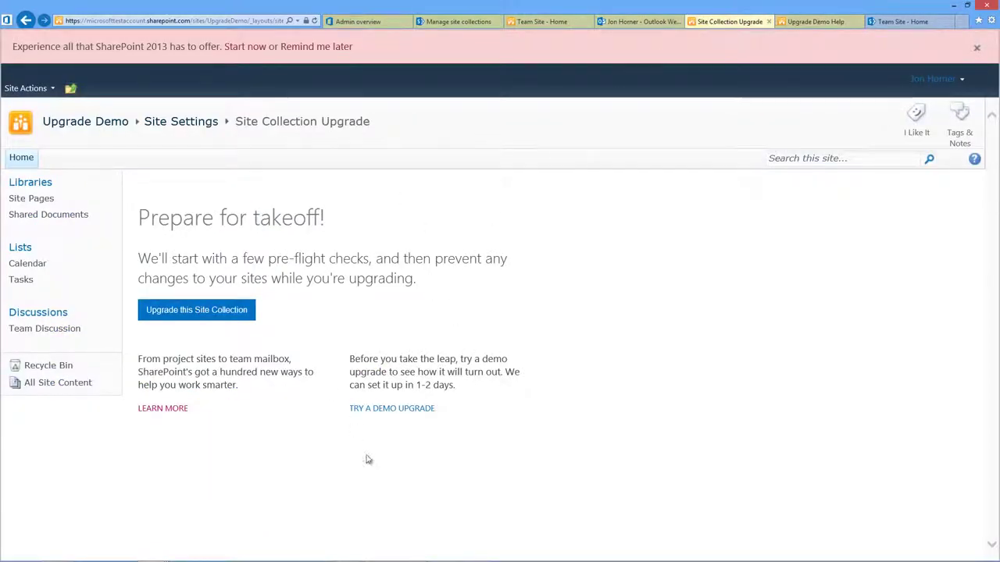
# Examine the demo upgrade request and the site collection upgrade confirmation, dismissing both without proceeding
pyautogui.click(386, 411)
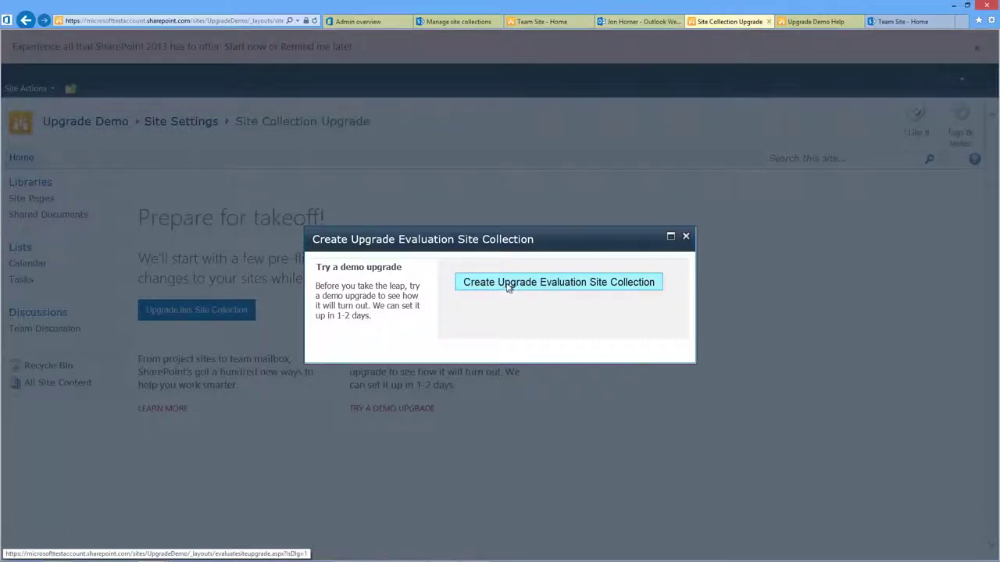
pyautogui.click(685, 237)
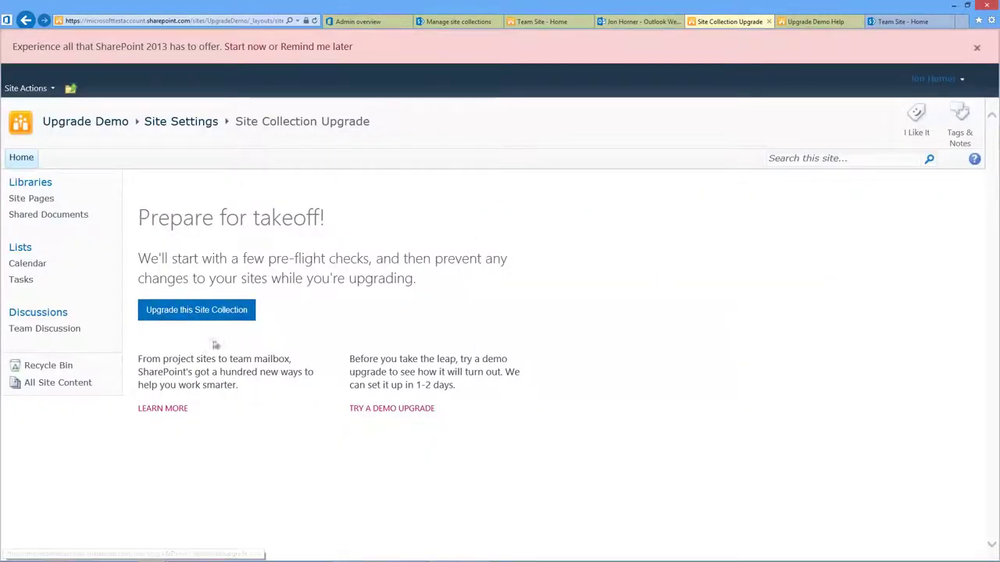
pyautogui.click(182, 311)
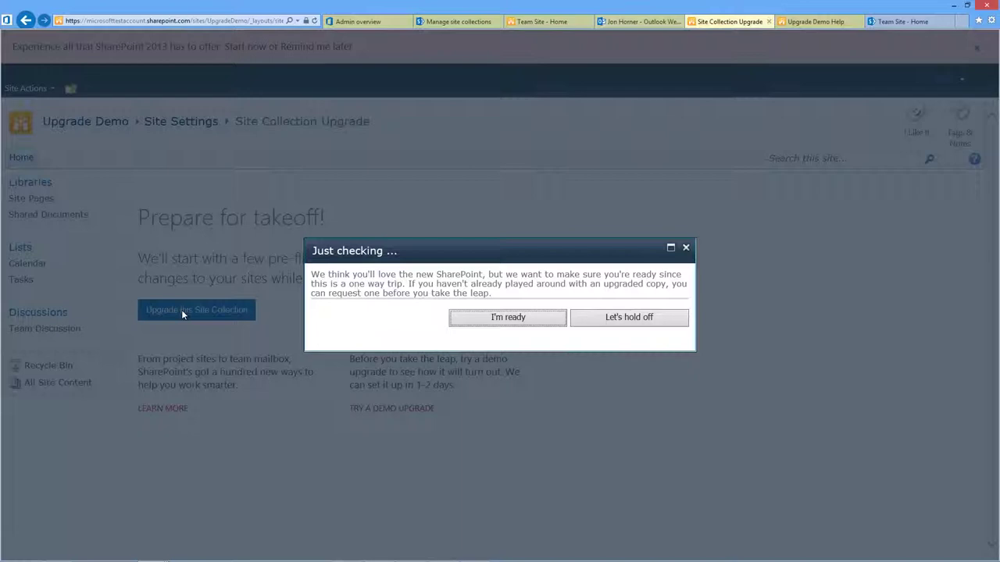
pyautogui.click(638, 316)
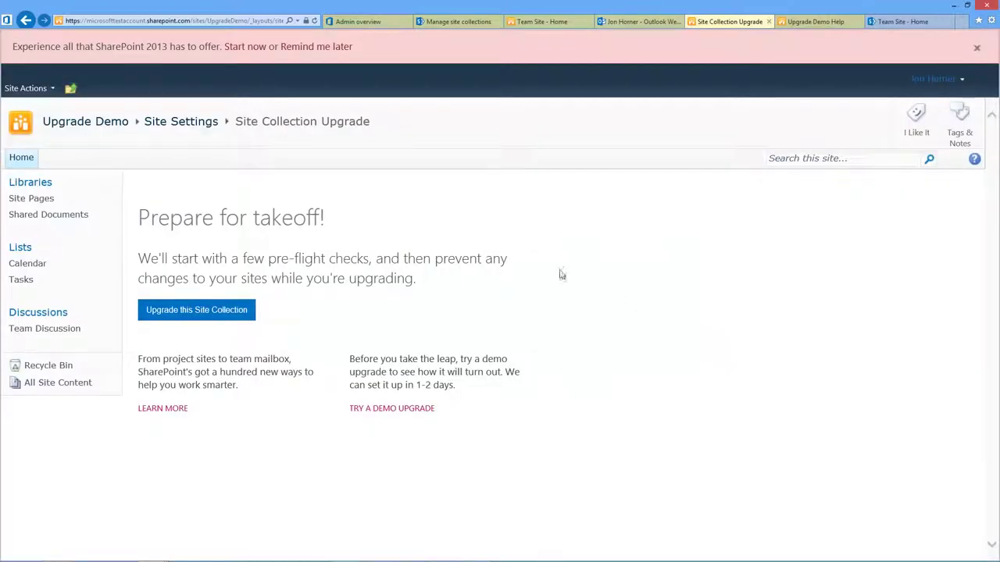
# Start upgrading the Upgrade Demo site collection, confirm being ready, and highlight the notice about ongoing work on the site
pyautogui.click(197, 312)
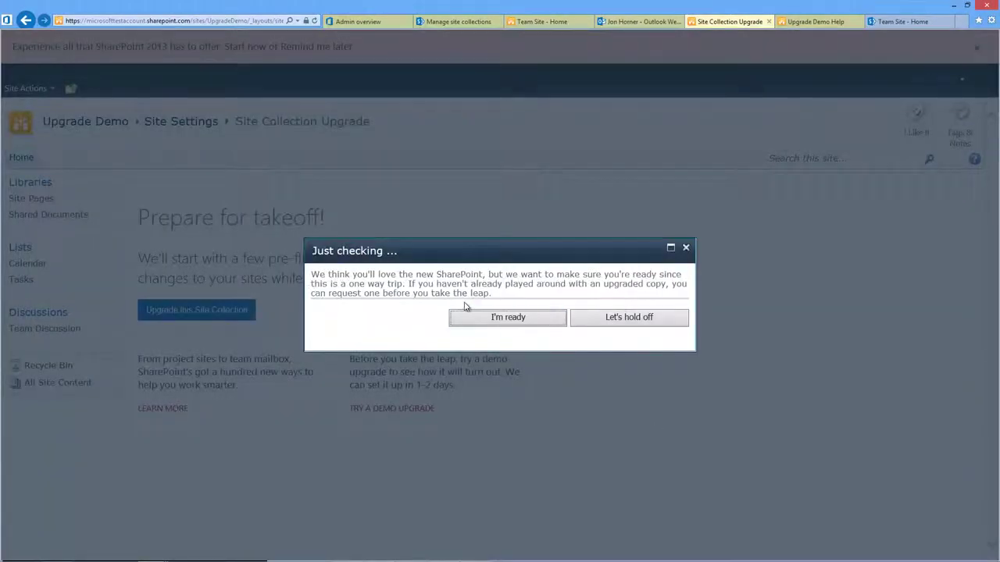
pyautogui.click(486, 320)
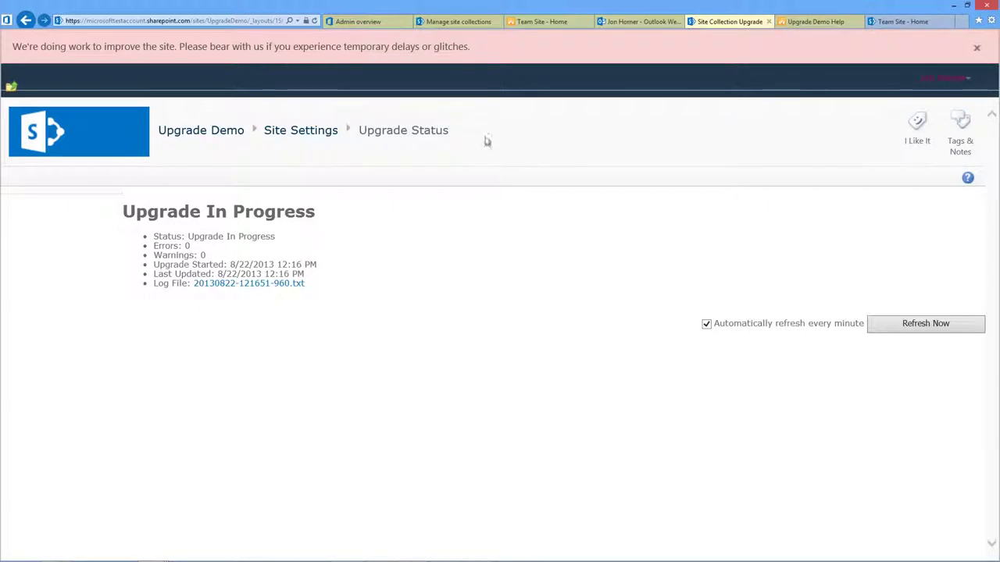
pyautogui.moveTo(19, 48); pyautogui.dragTo(481, 65)
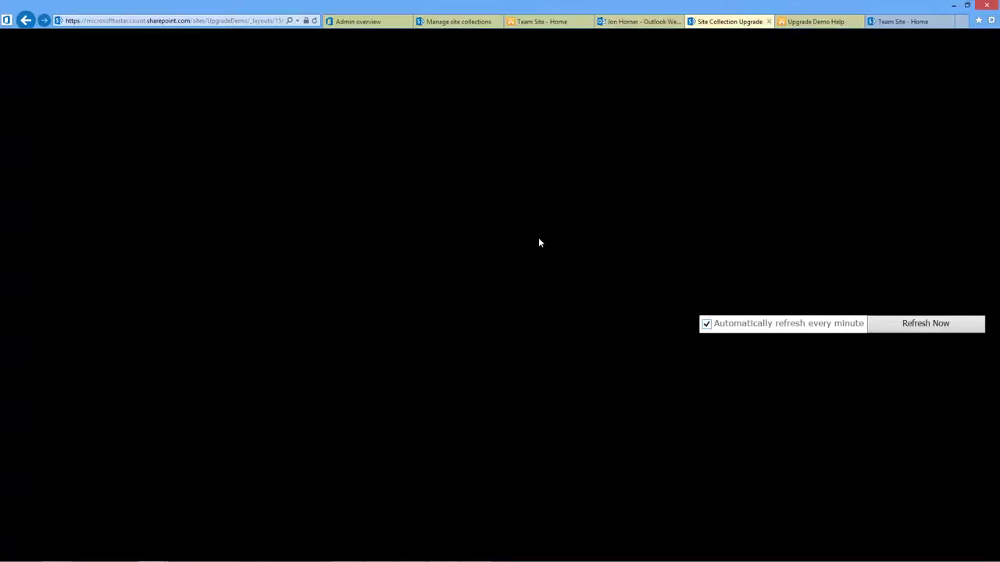
# Refresh the upgrade status until the upgrade completes, and open the upgraded Upgrade Demo site
pyautogui.click(905, 331)
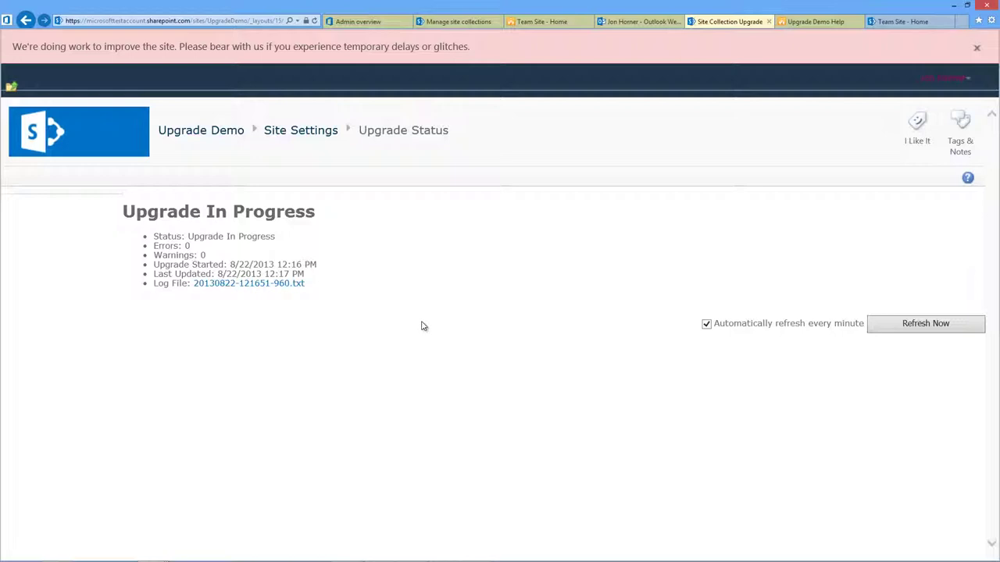
pyautogui.click(910, 325)
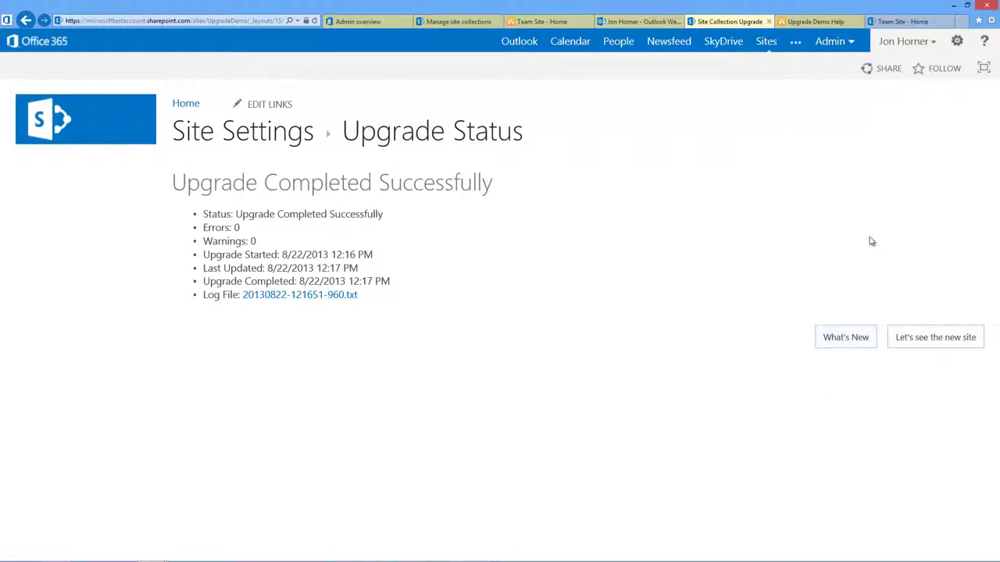
pyautogui.click(928, 340)
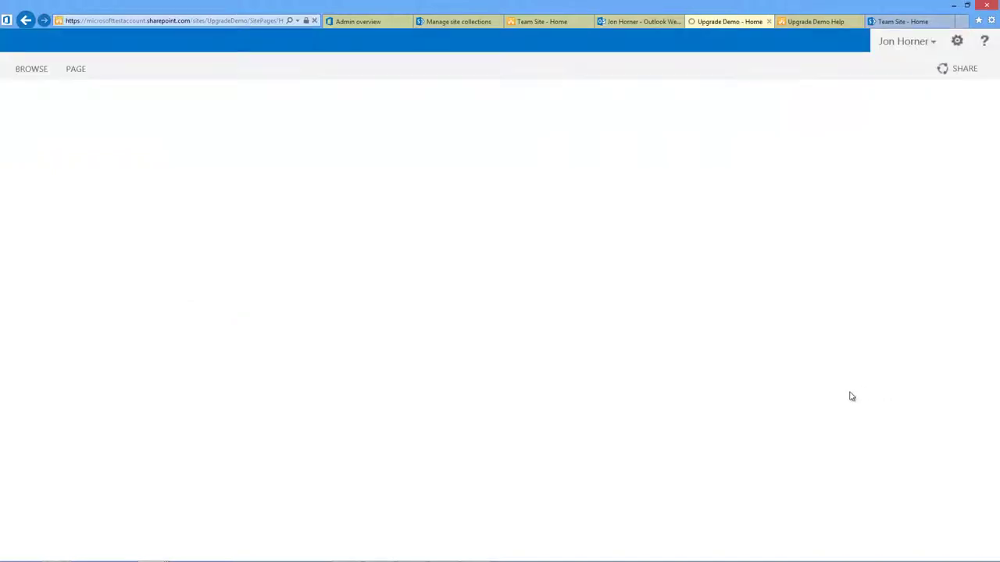